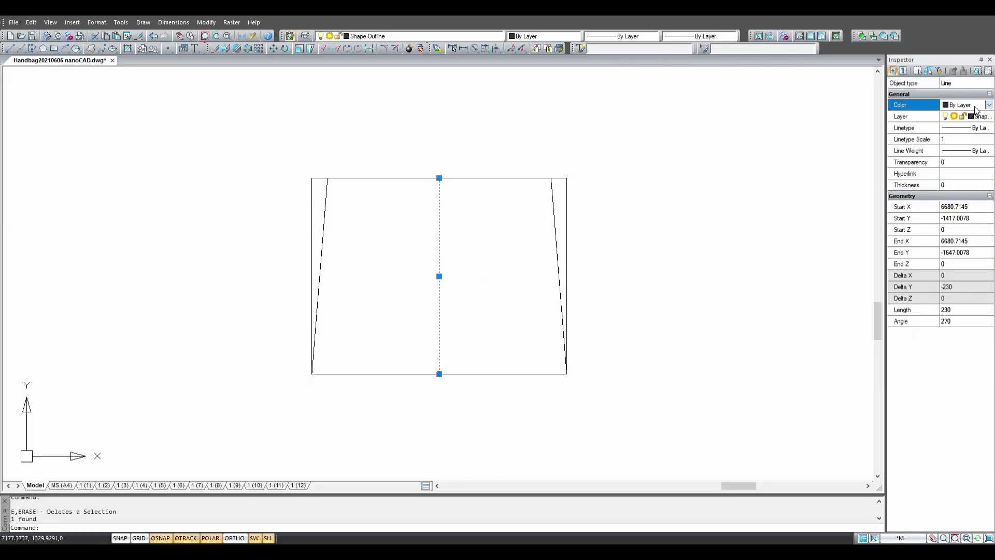
- Extend the baseline from the panel's bottom-left corner with a line
key("Escape")
type("l")
key("Return")
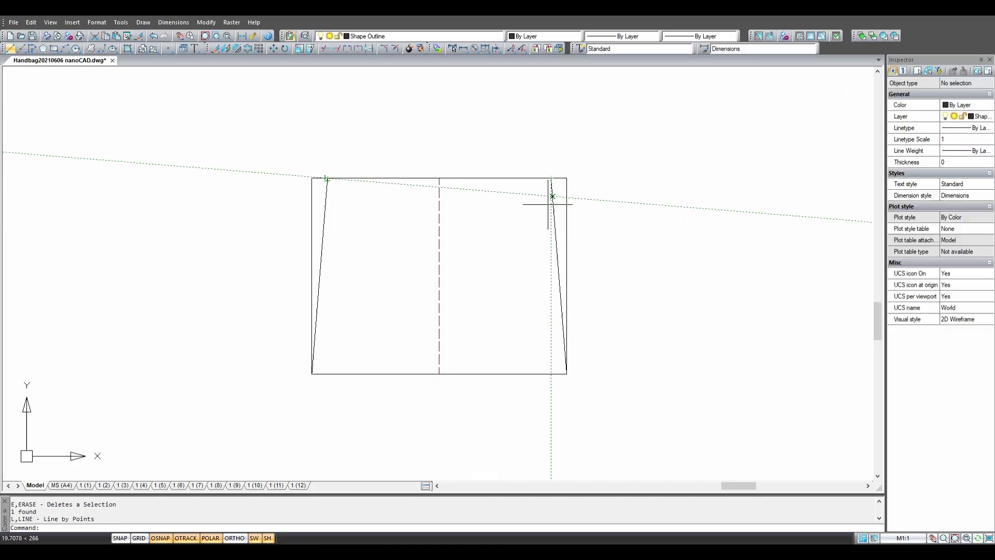
left_click(312, 373)
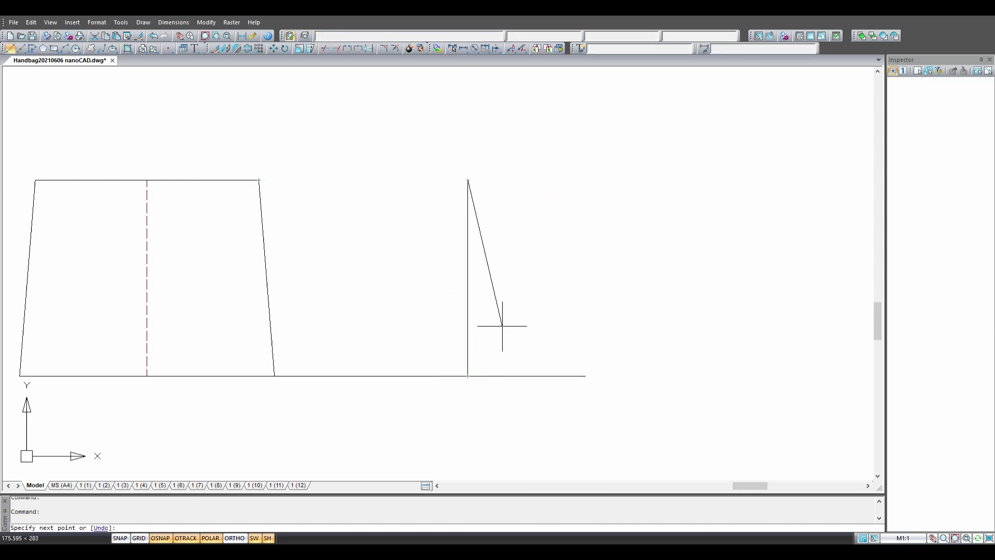
key("Escape")
- Offset the vertical line 60 to both sides
type("o")
key("Return")
type("6")
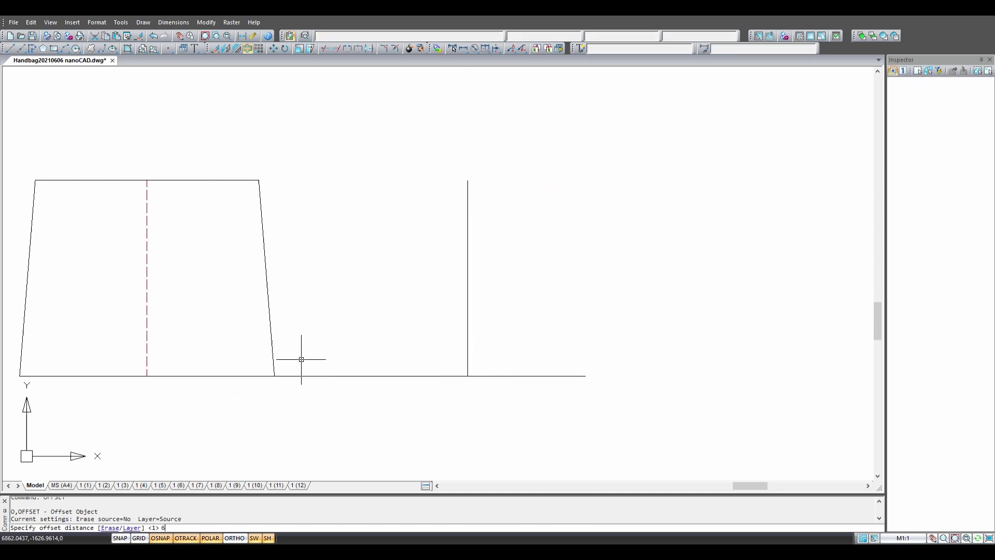
left_click(467, 278)
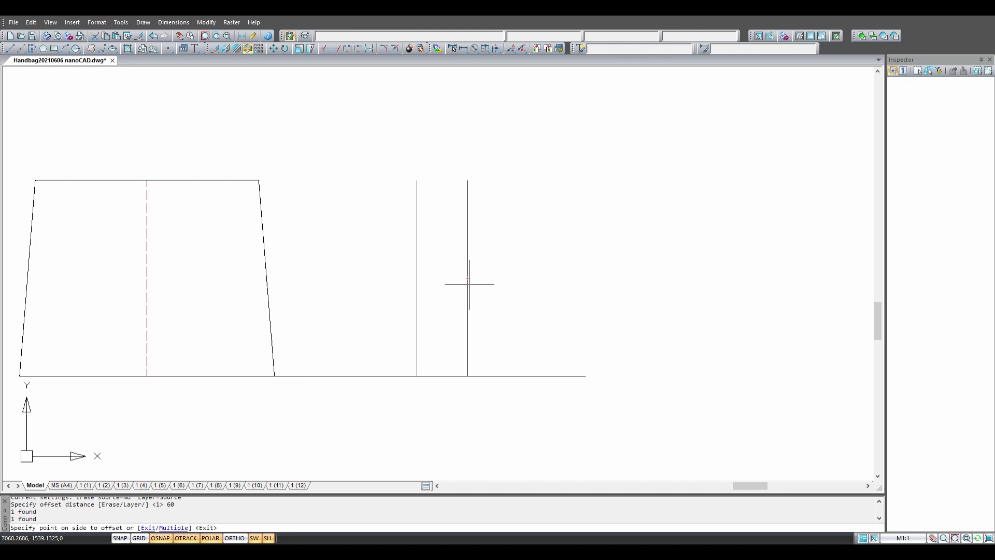
left_click(534, 284)
key("Escape")
- Draw the top edge across the new lines, erase the leftover baseline, and select the middle line
left_click(9, 49)
left_click(416, 180)
left_click(519, 181)
key("Escape")
left_click_drag(386, 367, 373, 399)
key("Delete")
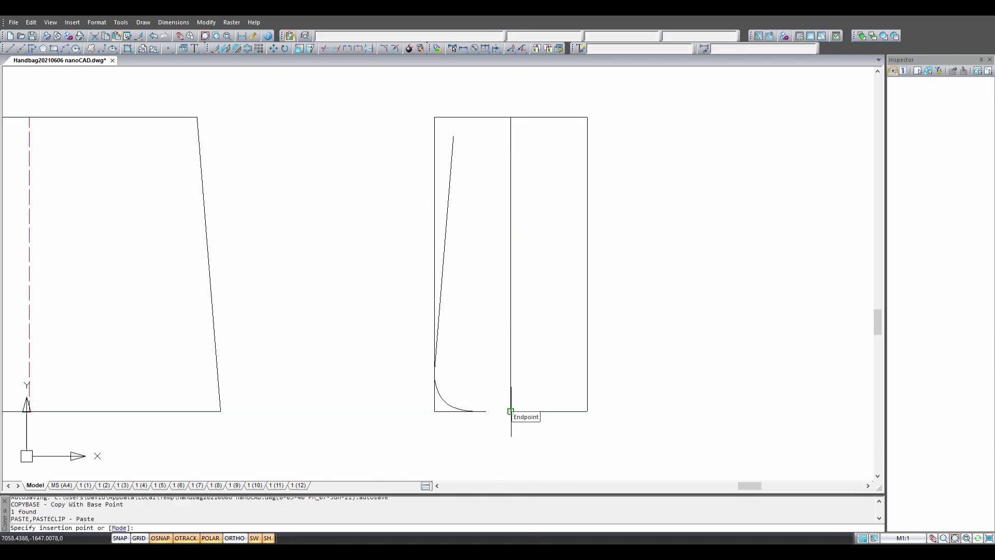
left_click(511, 404)
- Make the middle line a dashed centre line and offset the curved outline by 2
left_click(967, 116)
key("Escape")
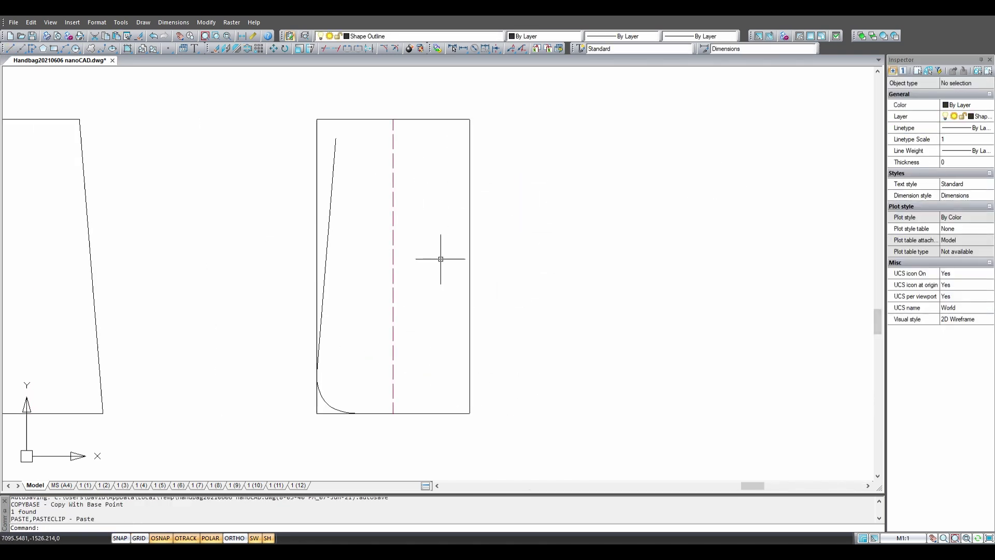
type("off")
key("Return")
type("2")
key("Return")
left_click(327, 248)
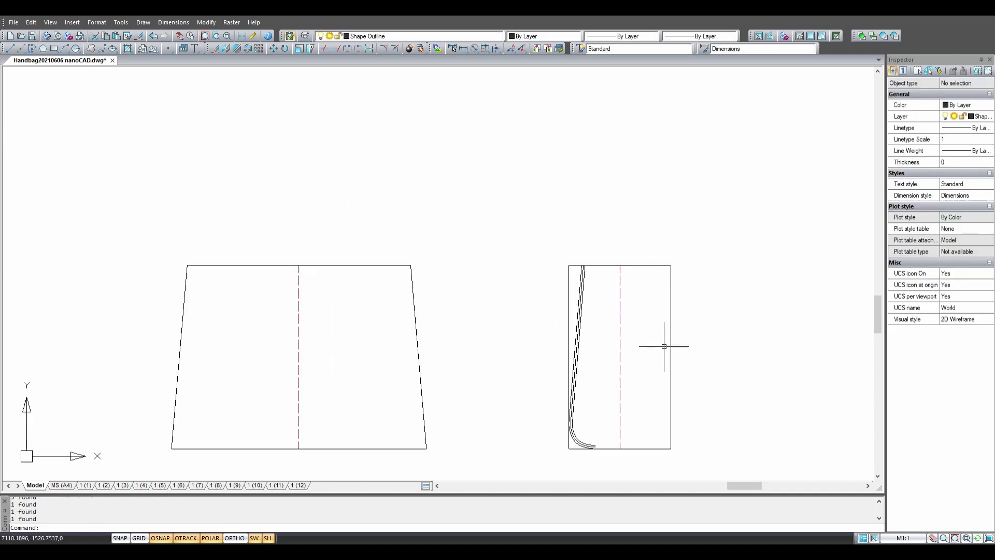
left_click_drag(664, 346, 431, 288)
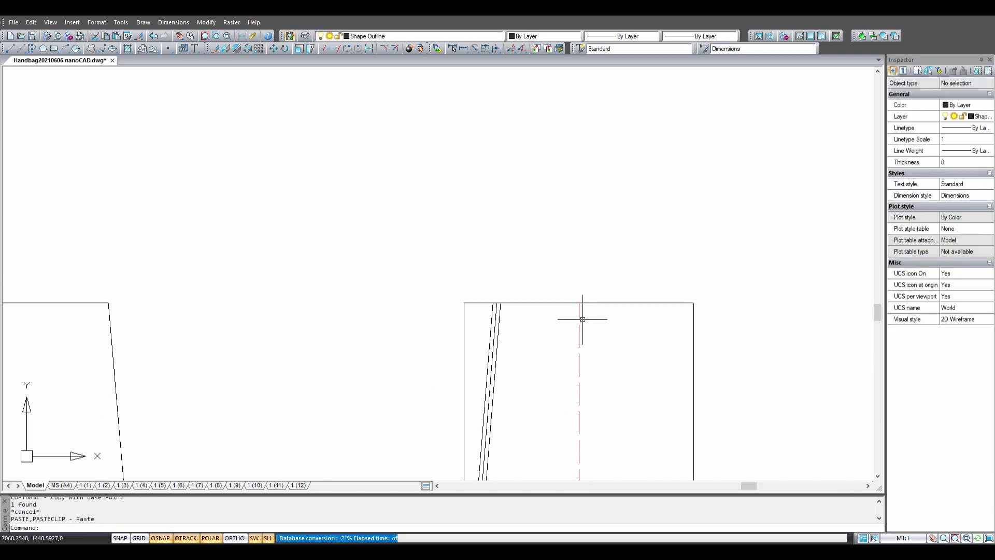
scroll(575, 310, "down", 2)
left_click_drag(556, 394, 391, 308)
scroll(390, 384, "up", 2)
- Draw a line from the inner curve's bottom end to the centre line
type("l")
key("Return")
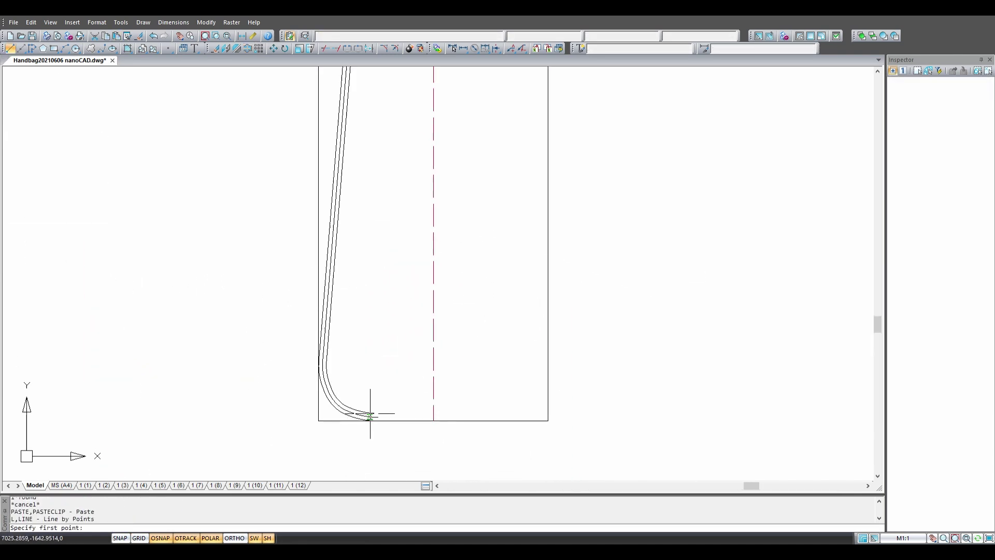
scroll(372, 416, "up", 3)
left_click(380, 394)
left_click(566, 407)
scroll(445, 397, "down", 5)
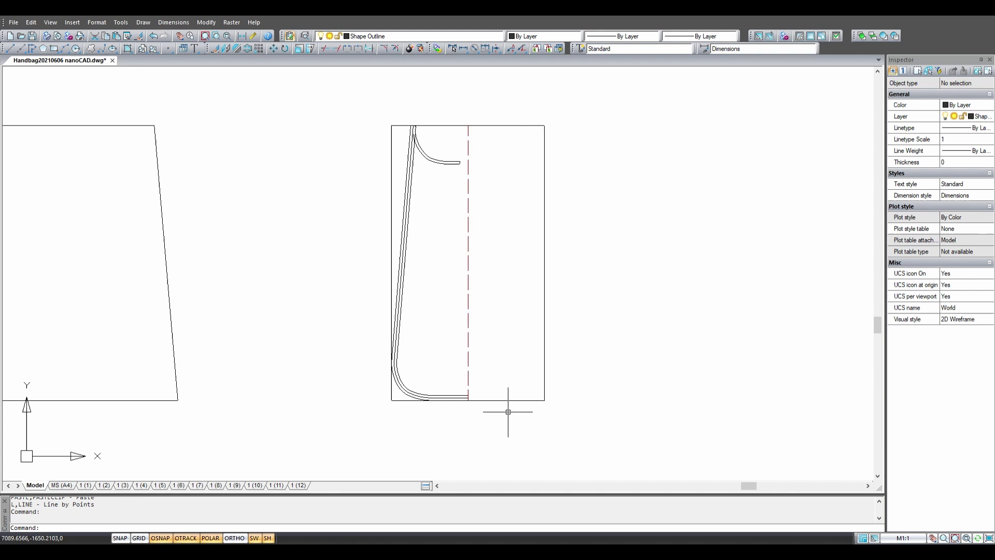
scroll(467, 155, "up", 8)
key("Return")
- Close the top of the outline with a line to the centre line and erase the stray line
left_click(327, 140)
left_click(422, 141)
key("Return")
key("Return")
left_click(327, 126)
left_click(421, 125)
key("Return")
scroll(384, 193, "down", 5)
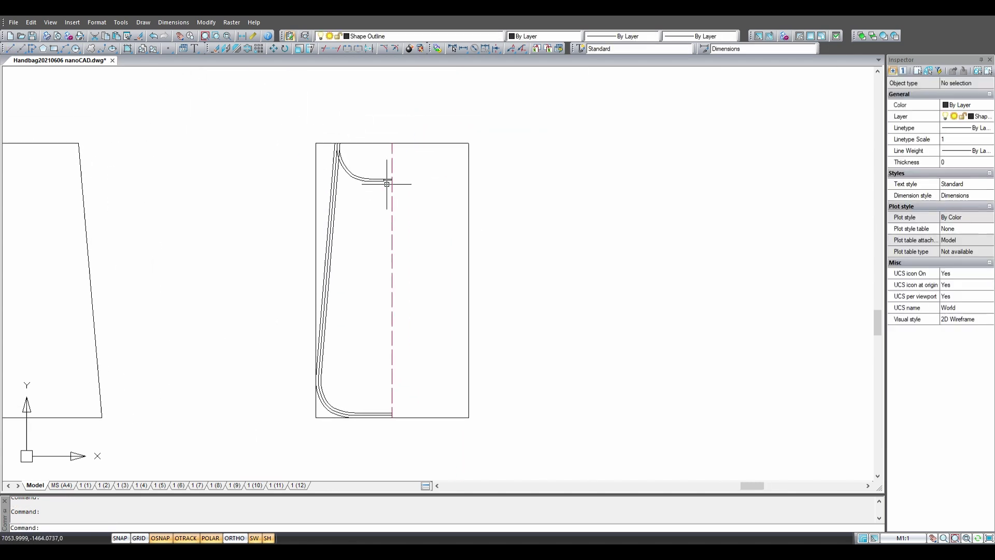
left_click(329, 208)
type("e")
key("Return")
type("c")
key("Return")
- Extend the short bottom line to a temporary guide circle, delete the circle, and close the bottom end
left_click(445, 394)
left_click(287, 412)
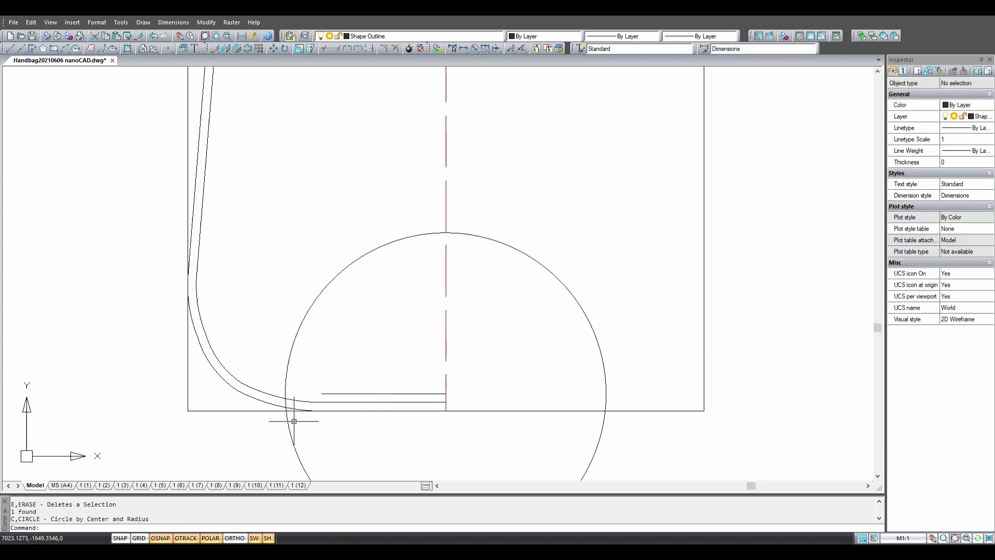
left_click(287, 418)
left_click(336, 48)
left_click(328, 393)
key("Return")
left_click(304, 315)
key("Delete")
left_click(10, 48)
scroll(293, 402, "up", 2)
left_click(273, 385)
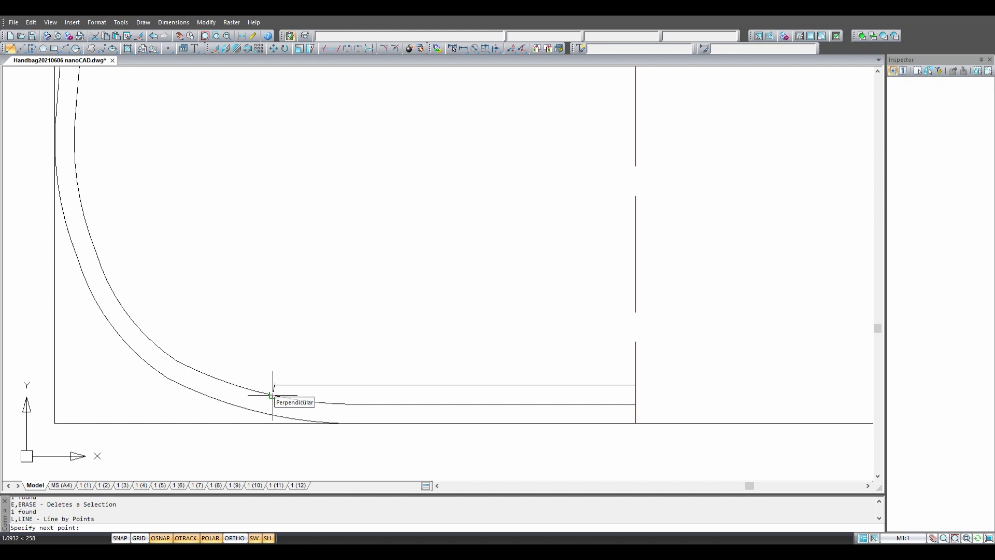
- Mirror the curved outlines and closing lines across the centre line, keeping the original half
left_click(272, 395)
key("Return")
left_click(306, 386)
left_click(358, 389)
scroll(333, 414, "down", 4)
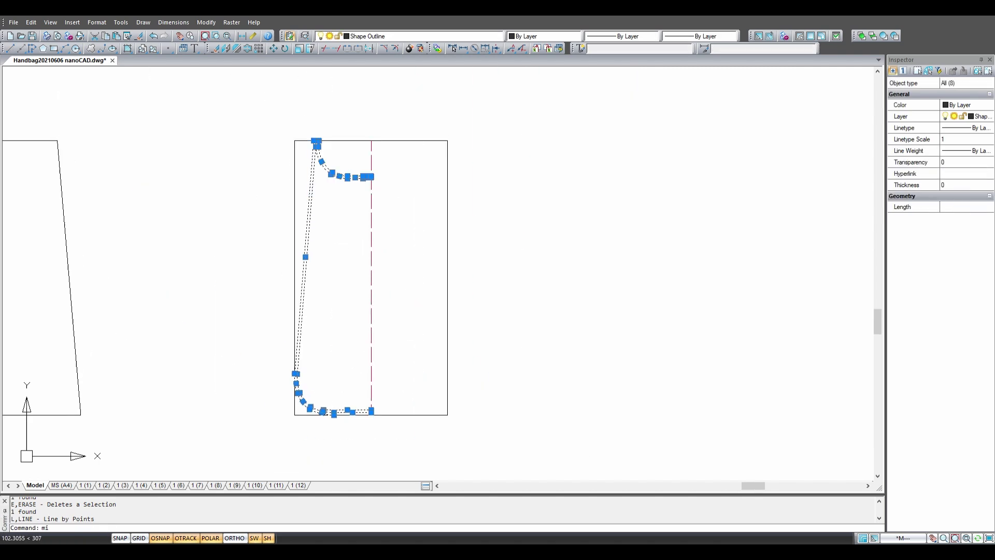
key("BackSpace")
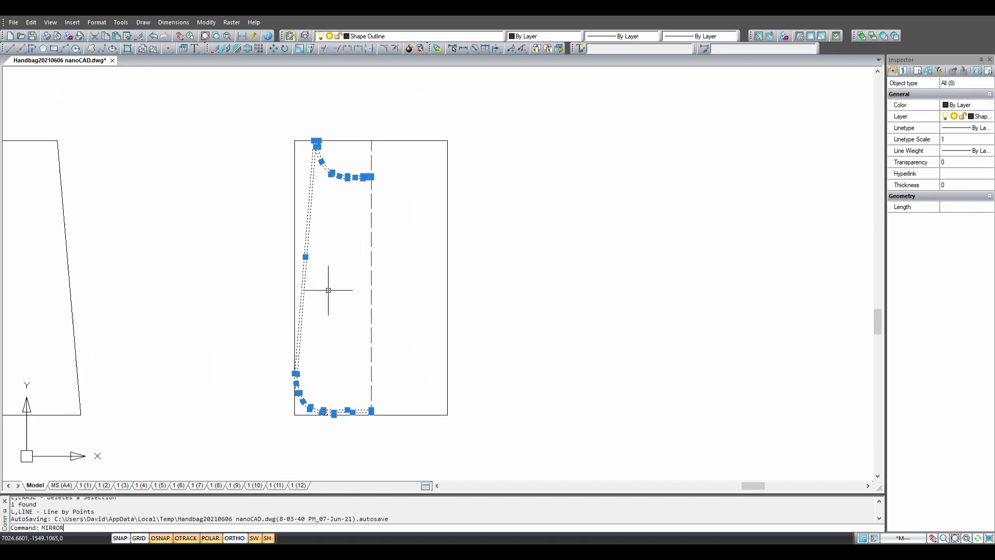
key("Return")
left_click(371, 376)
left_click(373, 208)
key("Return")
- Delete the four guide rectangle lines and view both pieces
left_click(391, 141)
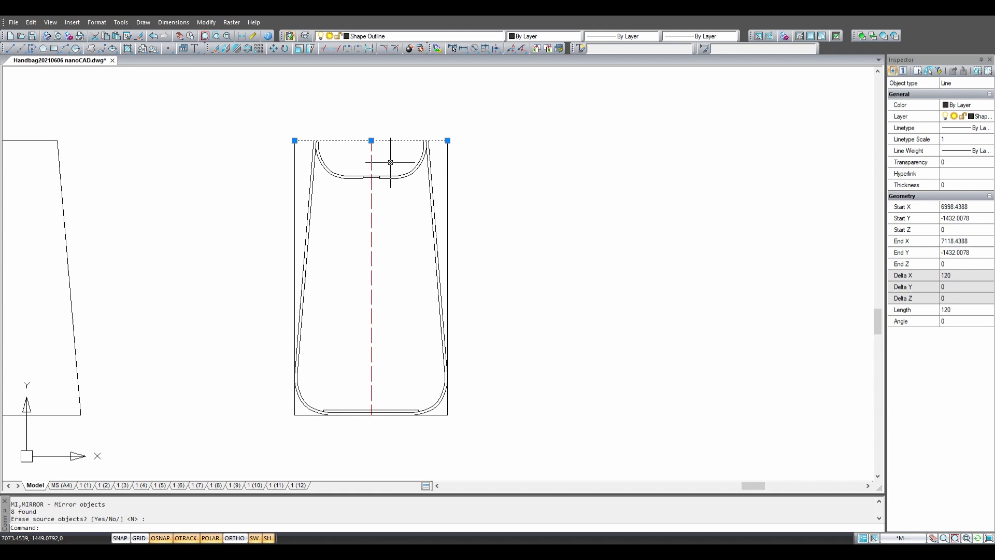
left_click(295, 157)
left_click(314, 415)
left_click(448, 279)
key("Delete")
left_click_drag(334, 349, 638, 370)
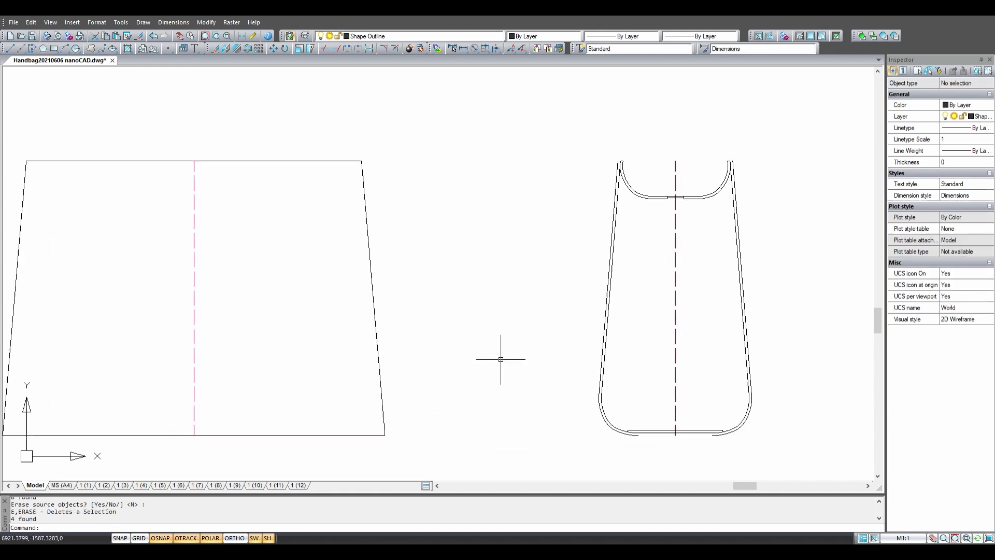
- Draw a line closing the bottom gap, then save the drawing
scroll(762, 458, "up", 3)
left_click(10, 49)
left_click(338, 382)
left_click(586, 382)
scroll(557, 424, "down", 4)
key("Escape")
left_click_drag(409, 422, 604, 437)
key("ctrl+s")
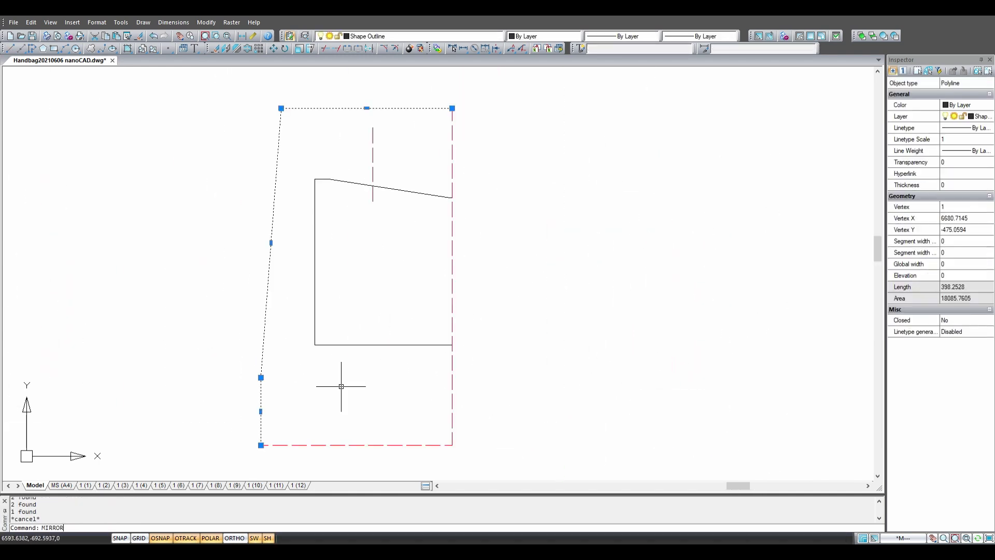
key("Return")
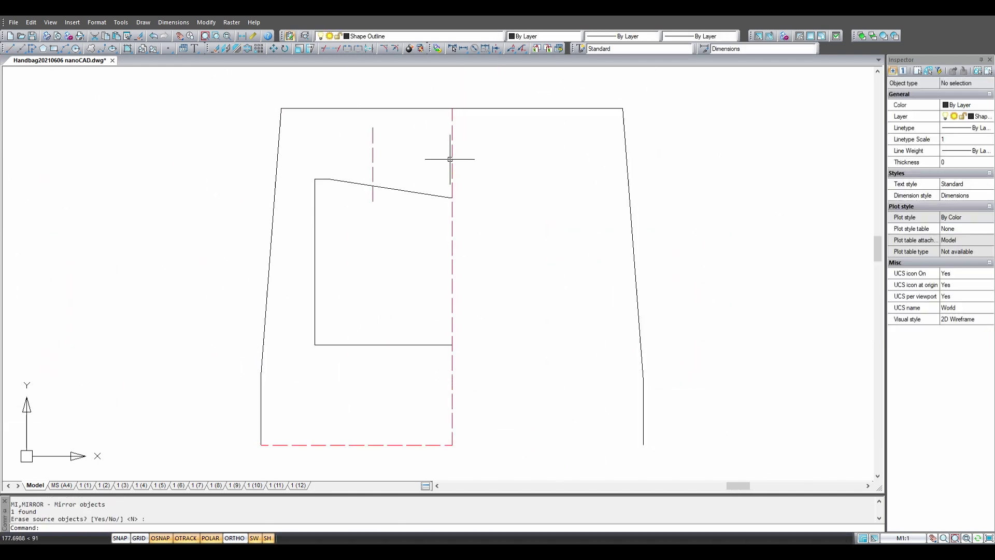
- Mirror the pocket half and its dashed mark across the vertical centre line with MI
left_click(416, 157)
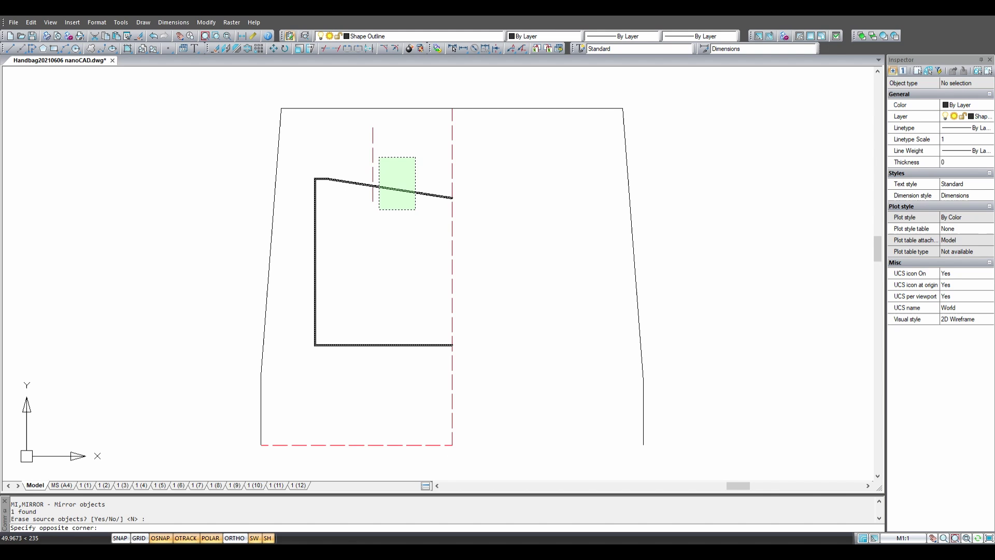
left_click(363, 223)
type("mi")
key("Return")
left_click(452, 445)
left_click(452, 197)
key("Return")
- Stretch the bottom dashed line so it ends on the right outline
left_click_drag(477, 215, 475, 104)
left_click(425, 333)
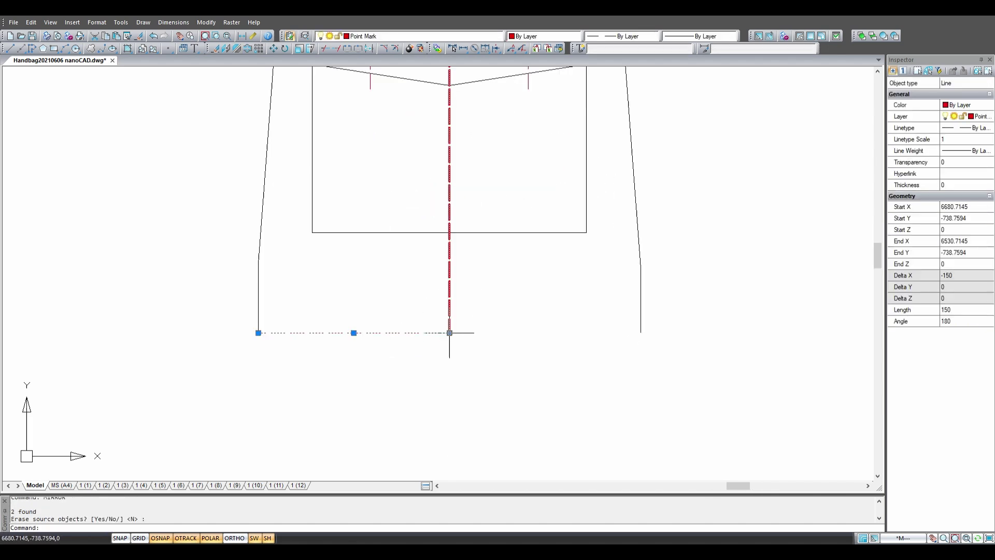
left_click(449, 333)
left_click(640, 332)
key("Escape")
- Mirror the centre line, right outline and top outline across the bottom line
left_click(486, 308)
left_click(440, 295)
scroll(427, 289, "down", 2)
left_click(522, 290)
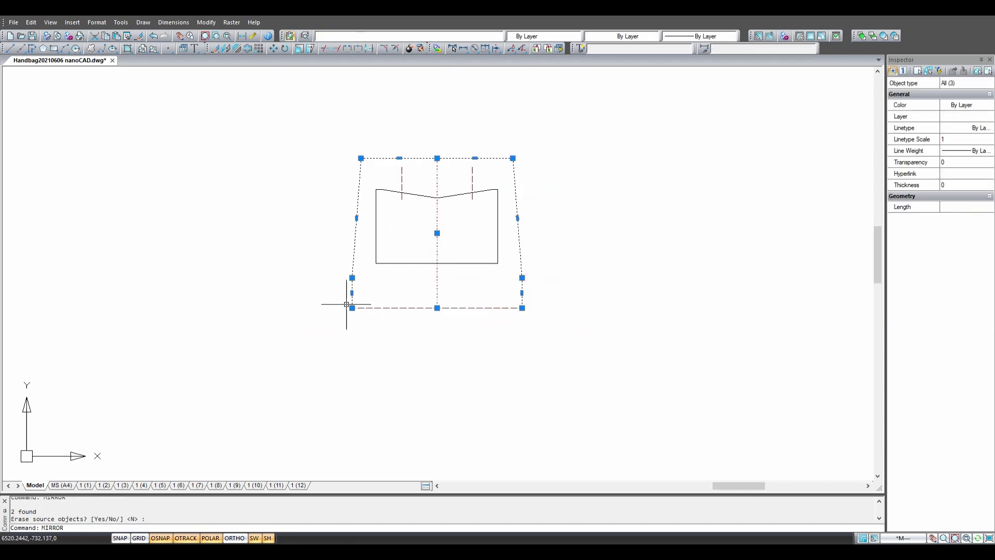
key("Return")
left_click(352, 308)
left_click(521, 308)
key("Return")
- Mirror the whole pocket and its marks across the horizontal centre line
left_click(486, 267)
left_click(462, 184)
left_click(434, 165)
left_click(386, 269)
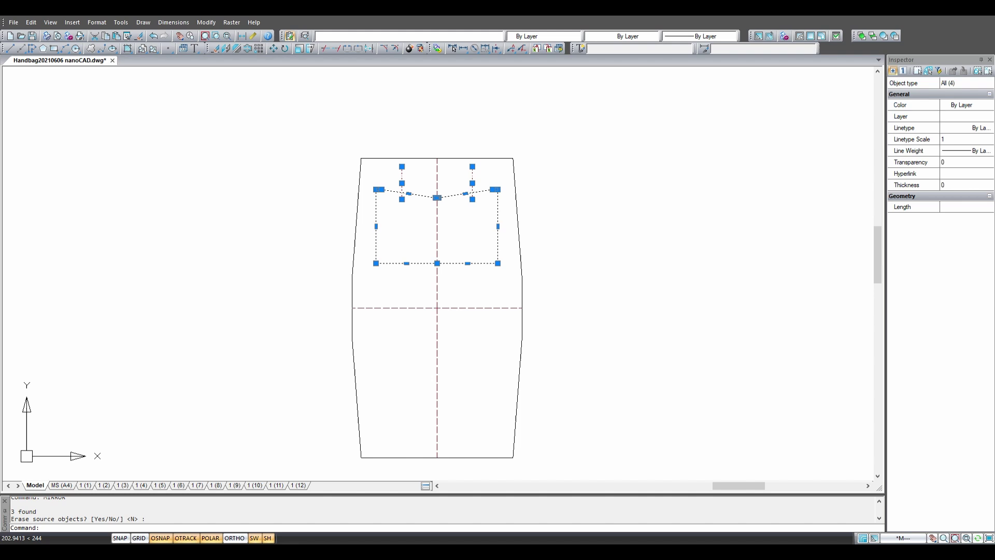
key("Return")
left_click(352, 308)
left_click(522, 307)
key("Return")
- Offset the panel's left and right outlines 3 inward
scroll(446, 190, "up", 2)
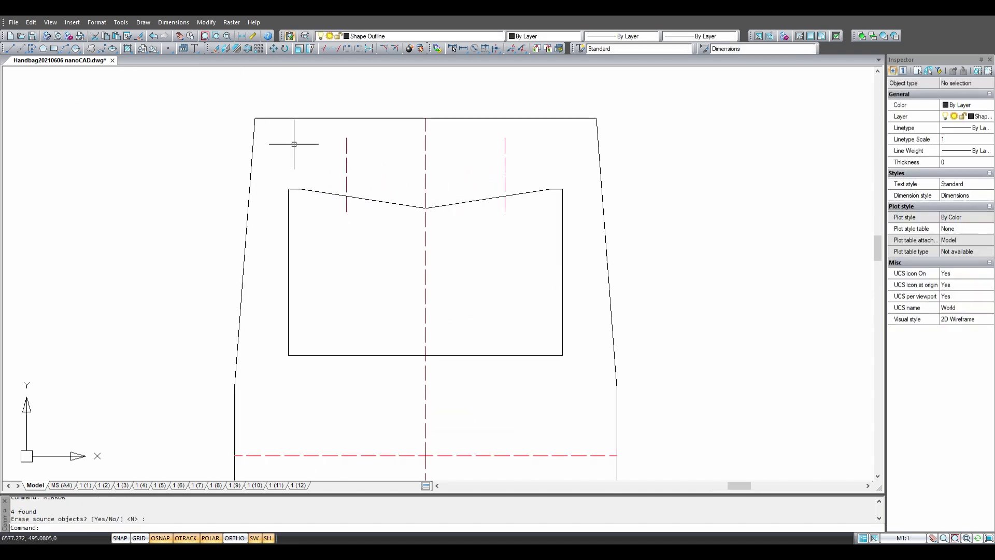
type("ofoff")
key("Return")
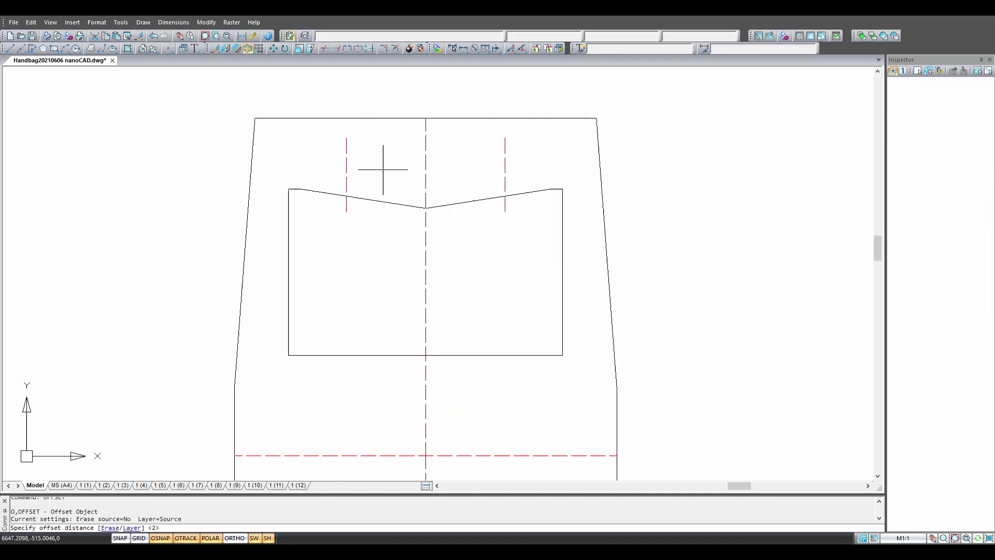
type("3")
key("Return")
left_click(254, 148)
left_click(282, 150)
left_click(449, 118)
left_click(449, 126)
- Offset all four pocket halves 3 inward to form the inner pocket outline
scroll(512, 212, "down", 2)
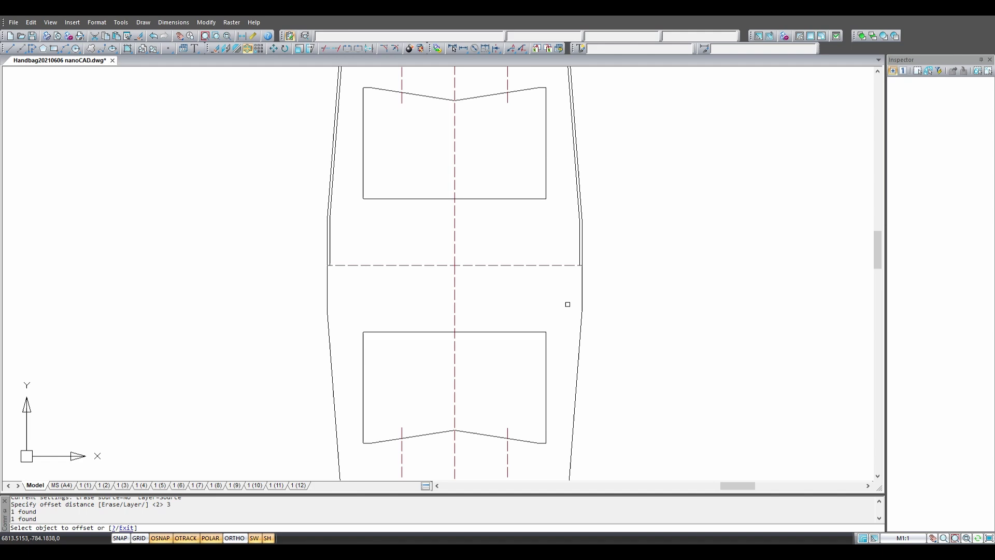
left_click(581, 304)
left_click(554, 297)
left_click(327, 288)
left_click(362, 367)
left_click(386, 363)
left_click(508, 332)
left_click(508, 340)
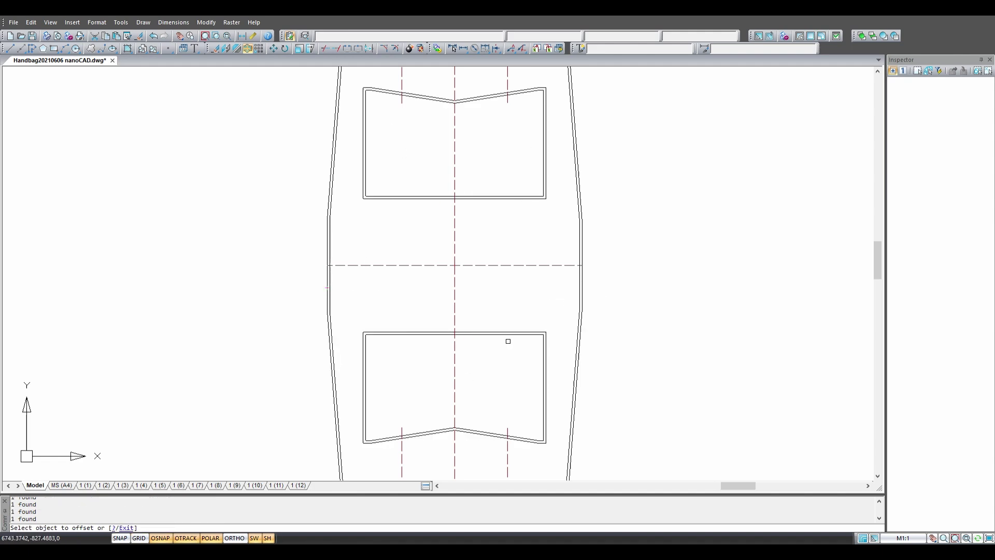
key("Return")
scroll(451, 106, "up", 2)
left_click(433, 176)
key("Escape")
- Trim the left pocket's inner corner using a diagonal guide line, then erase the guide
scroll(251, 139, "up", 3)
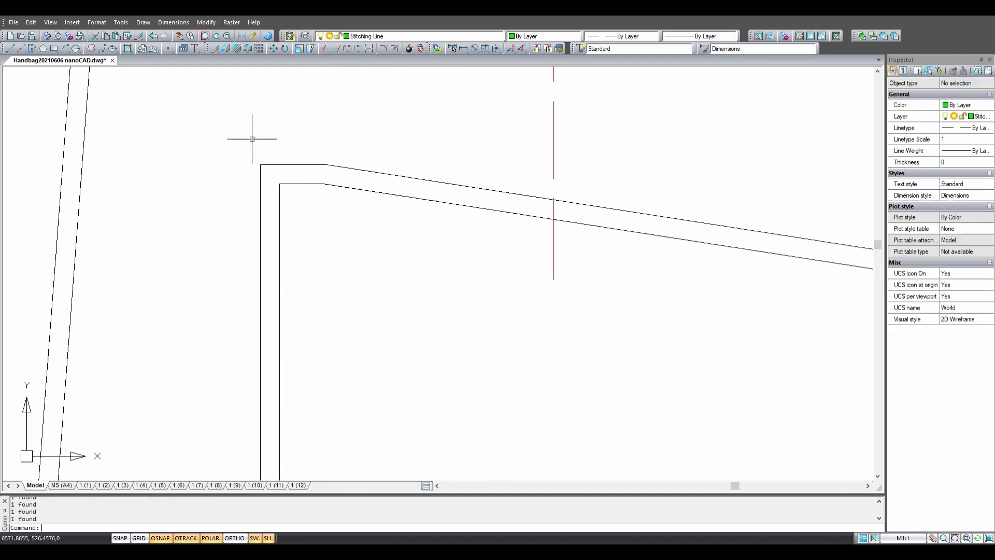
left_click(9, 49)
left_click(279, 183)
left_click(260, 164)
left_click(266, 171)
left_click(326, 48)
left_click(330, 177)
key("Delete")
scroll(281, 183, "down", 3)
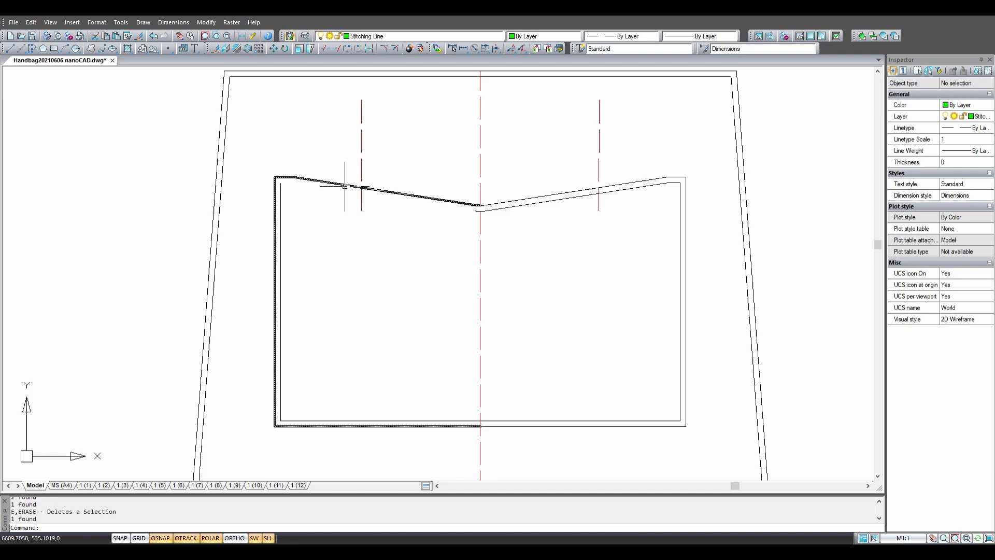
scroll(734, 167, "up", 3)
left_click(10, 50)
- Trim the inner sloping line at the right pocket corner using a diagonal guide line
left_click(528, 226)
left_click(547, 207)
left_click(542, 216)
left_click(525, 231)
left_click(326, 49)
left_click(451, 232)
left_click(417, 151)
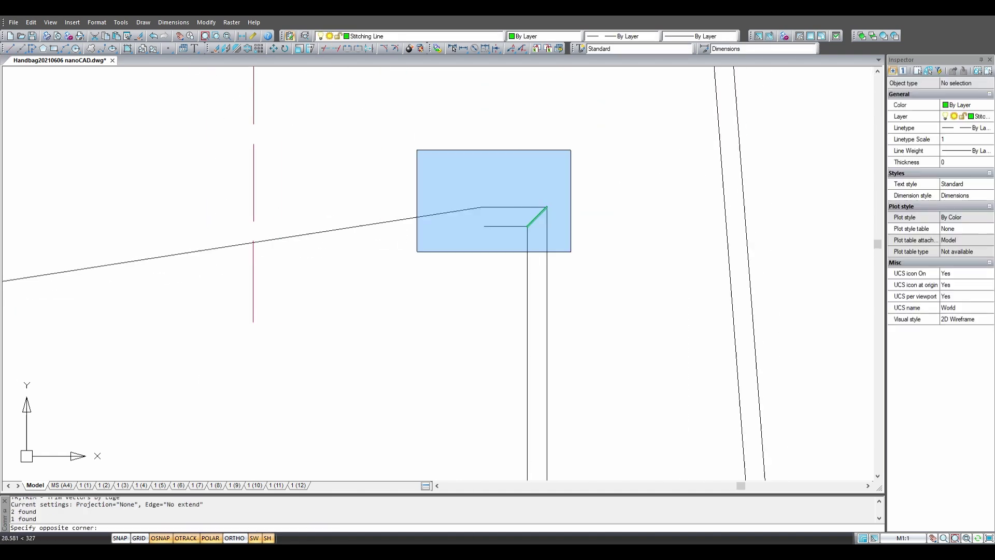
left_click(571, 252)
key("Delete")
left_click(505, 227)
left_click(484, 227)
key("Escape")
key("Escape")
- Redo the right-corner trim with a new diagonal guide, then delete the guide
left_click(10, 49)
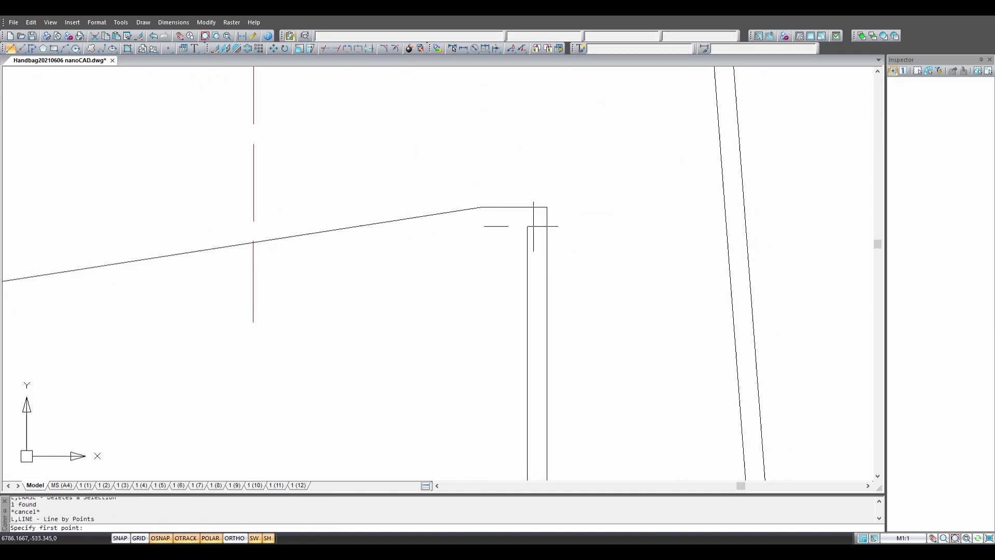
left_click(528, 226)
left_click(546, 207)
left_click(325, 49)
left_click(506, 226)
key("Delete")
scroll(534, 229, "down", 3)
- Move the inner pocket and panel outlines to the Stitching Line layer
left_click(533, 233)
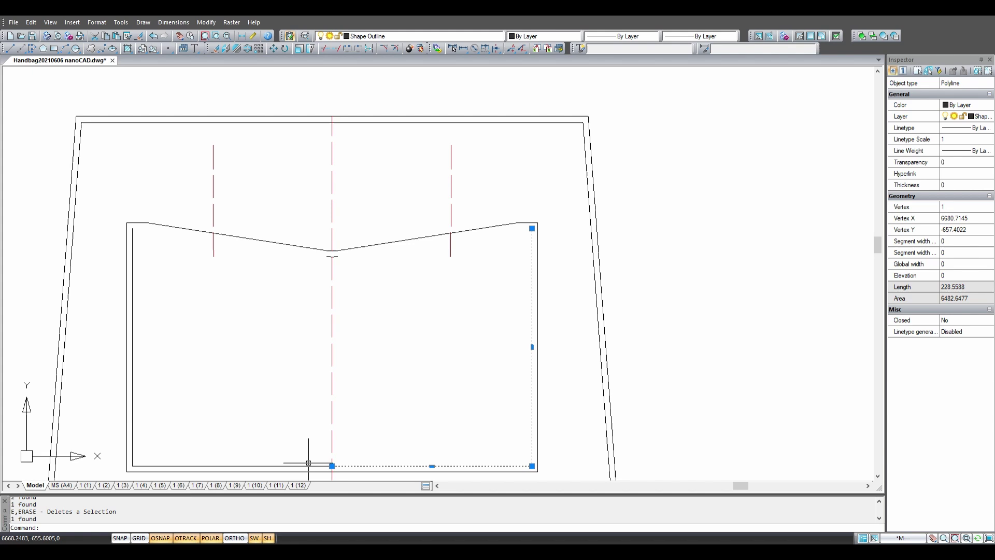
left_click(308, 465)
left_click(377, 37)
left_click(378, 122)
key("Escape")
left_click(356, 122)
left_click(319, 122)
- Offset the red centreline 40 above and 40 below
left_click(247, 49)
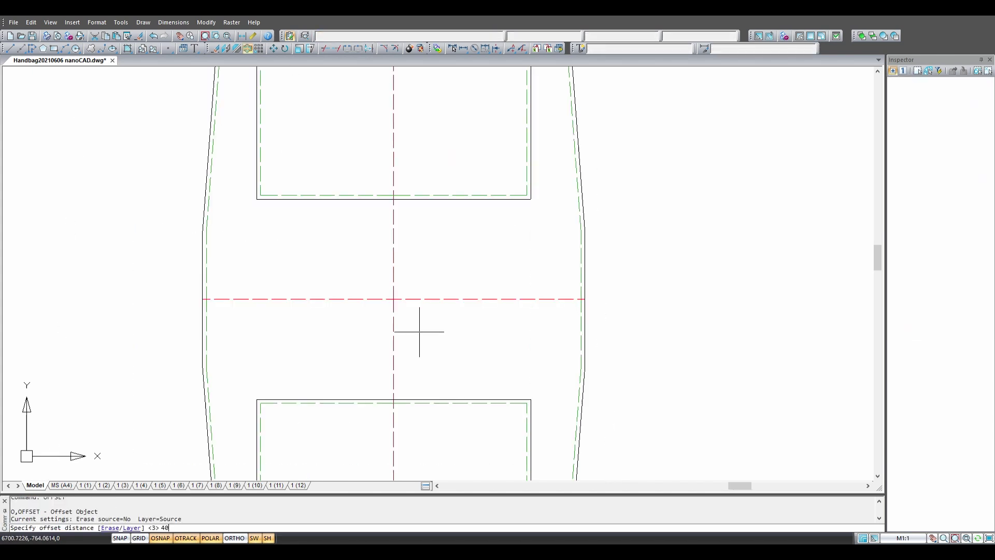
type("40")
key("Return")
left_click(446, 299)
left_click(455, 348)
left_click(457, 301)
left_click(450, 254)
key("Return")
- Offset the panel's left stitching line 5 inward
scroll(384, 296, "up", 2)
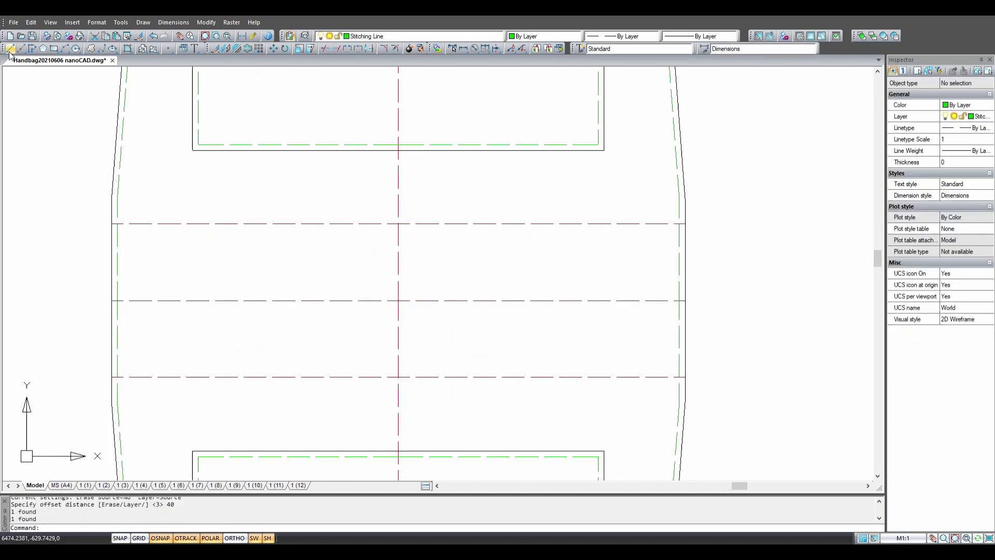
type("oof")
key("Return")
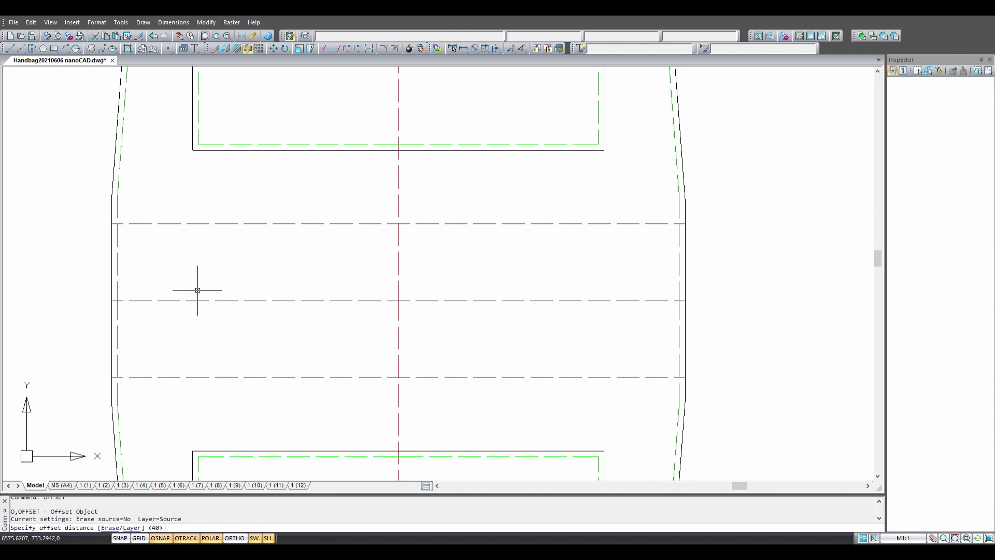
type("5")
key("Return")
left_click(118, 267)
left_click(165, 268)
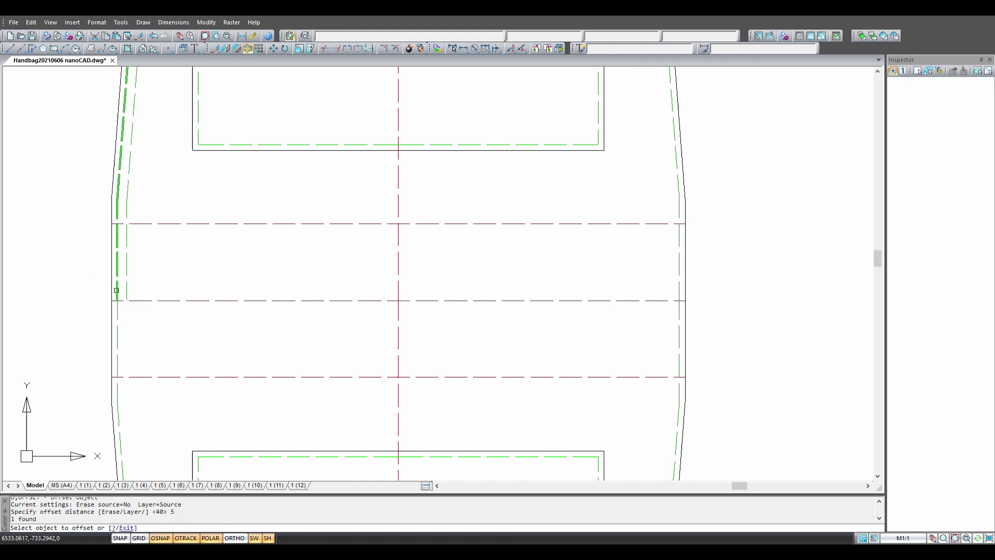
key("Return")
- Draw a vertical edge line between the upper and lower band lines on the left
type("l")
key("Return")
left_click(127, 223)
left_click(126, 377)
key("Return")
left_click(127, 181)
key("Delete")
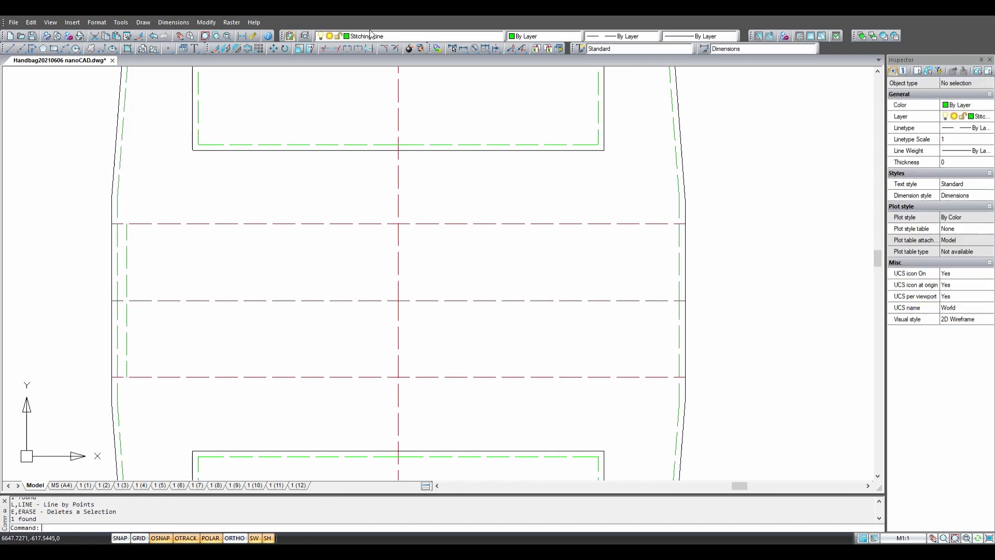
- Move the vertical edge line to the Shape Outline layer
left_click(370, 36)
left_click(371, 88)
left_click(127, 275)
left_click(387, 36)
left_click(381, 88)
key("Escape")
- Mirror the vertical edge line across the panel centreline, then select the band lines
left_click(127, 279)
type("mi")
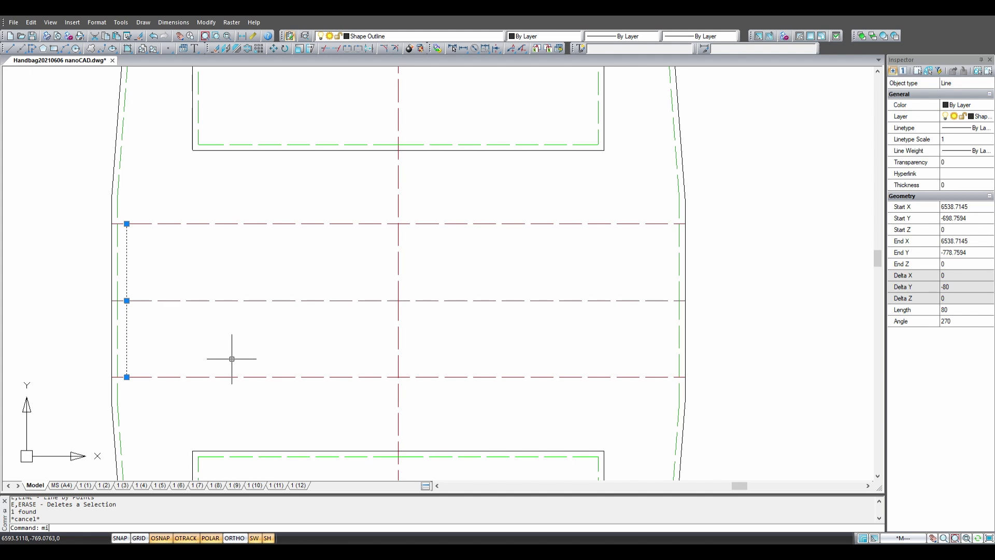
key("Return")
left_click(398, 294)
key("Return")
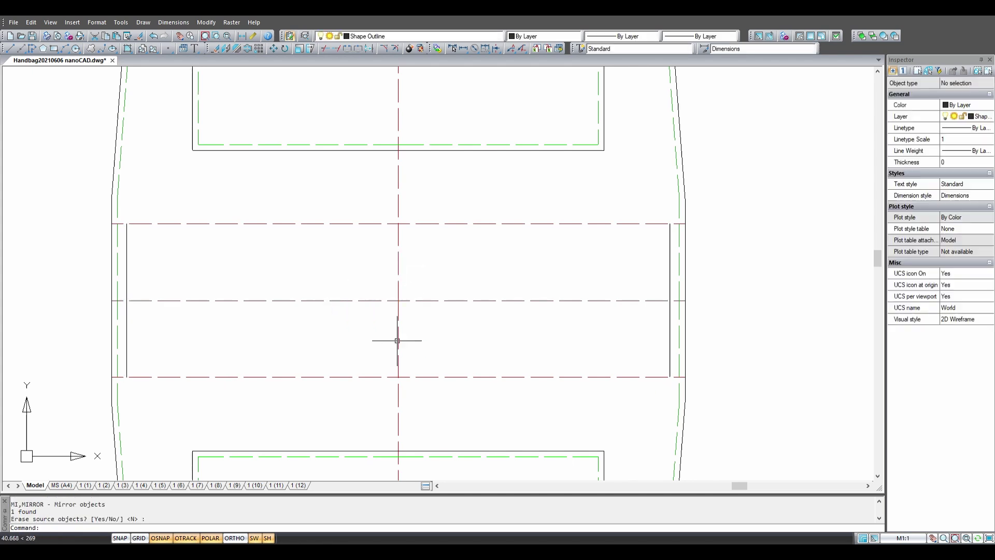
left_click(127, 275)
key("Escape")
left_click(331, 224)
left_click(321, 376)
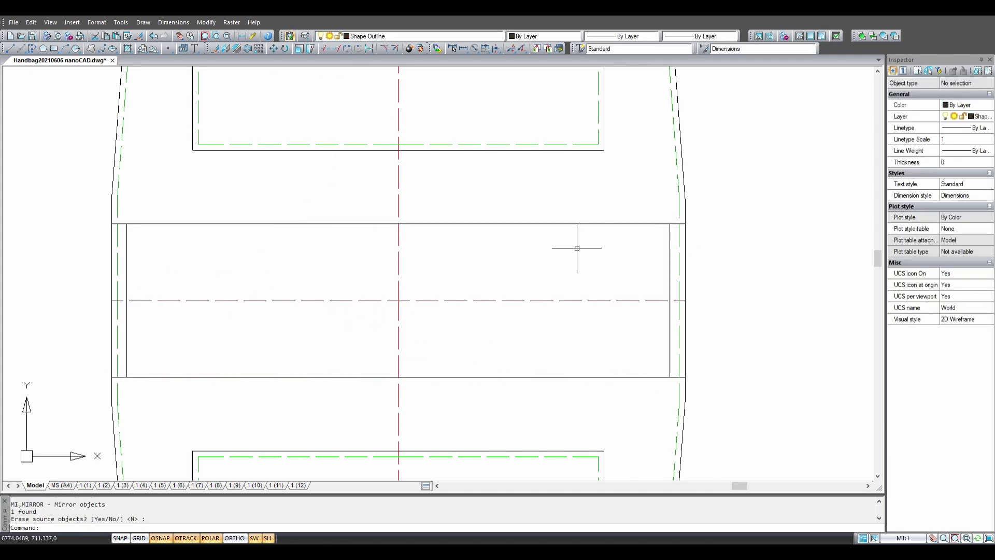
- Erase the two duplicate tab centre lines on the pockets
scroll(477, 285, "down", 5)
scroll(422, 311, "up", 10)
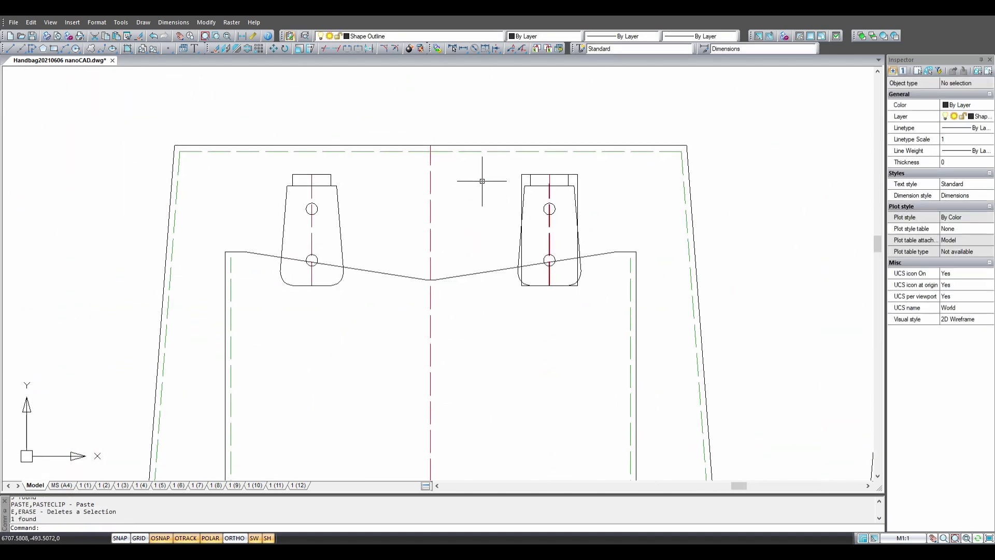
scroll(699, 220, "up", 3)
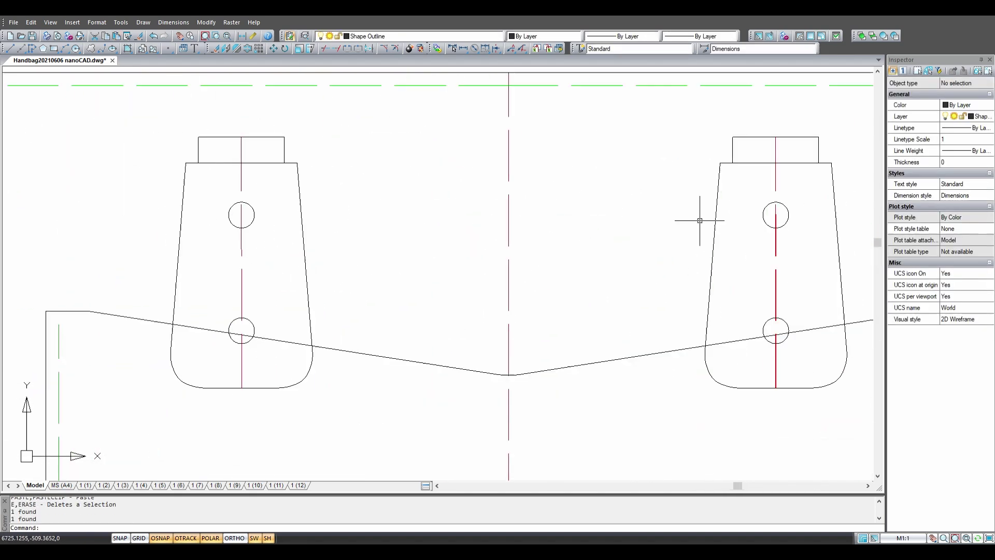
left_click(775, 227)
key("Delete")
left_click(241, 227)
key("Delete")
- Mirror the pocket tabs onto the bottom pockets with MI
scroll(301, 310, "down", 4)
scroll(248, 331, "up", 2)
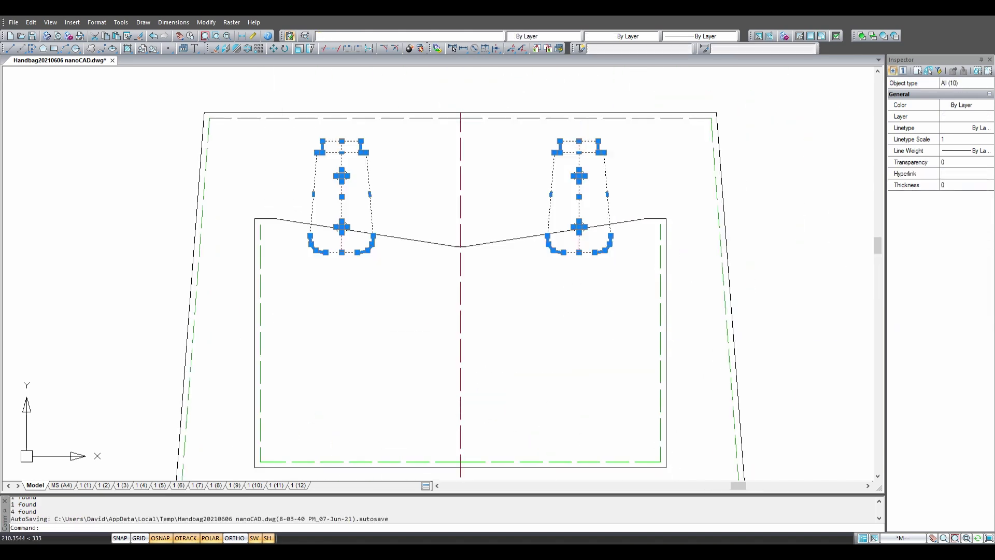
type("mi")
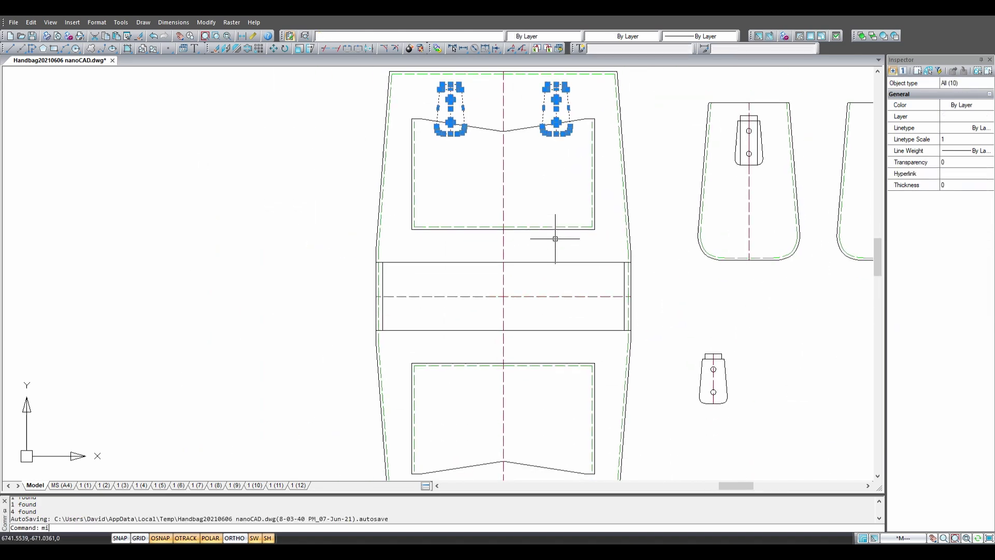
key("Return")
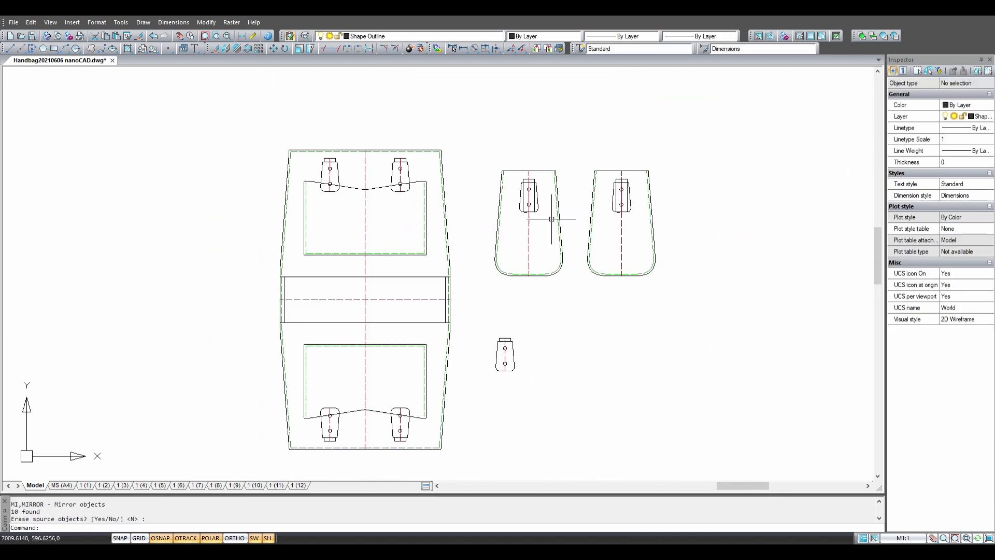
scroll(749, 212, "up", 4)
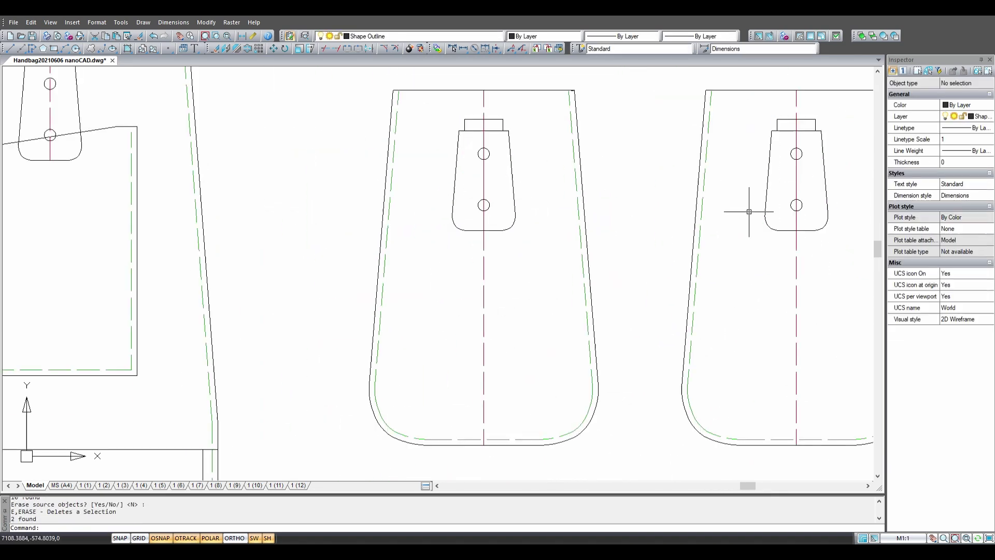
scroll(749, 211, "down", 3)
left_click_drag(606, 282, 518, 394)
- Move the small tab piece higher and paste copies of it in a row
type("m")
key("Return")
left_click(679, 418)
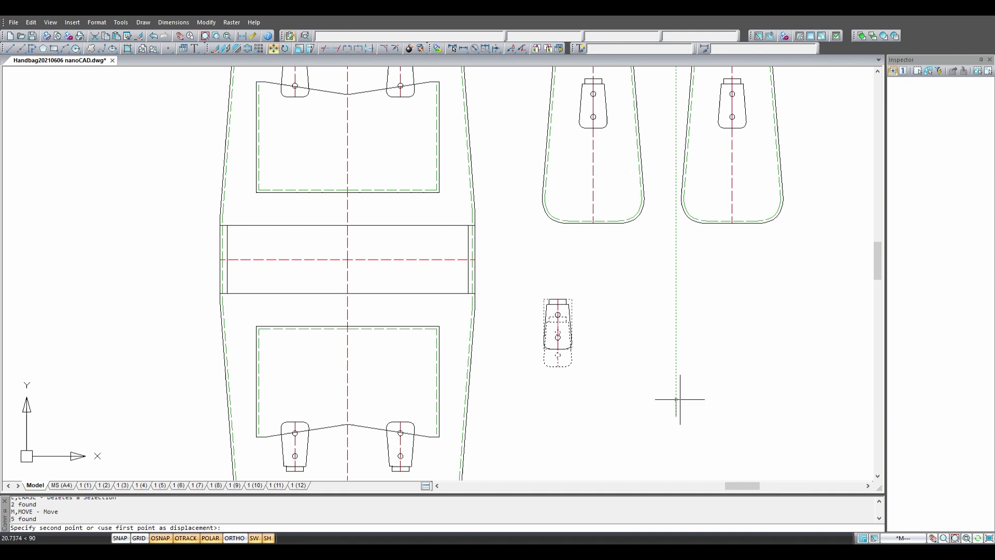
left_click(679, 366)
scroll(676, 280, "up", 2)
key("ctrl+shift+c")
left_click(338, 241)
key("ctrl+v")
left_click(434, 240)
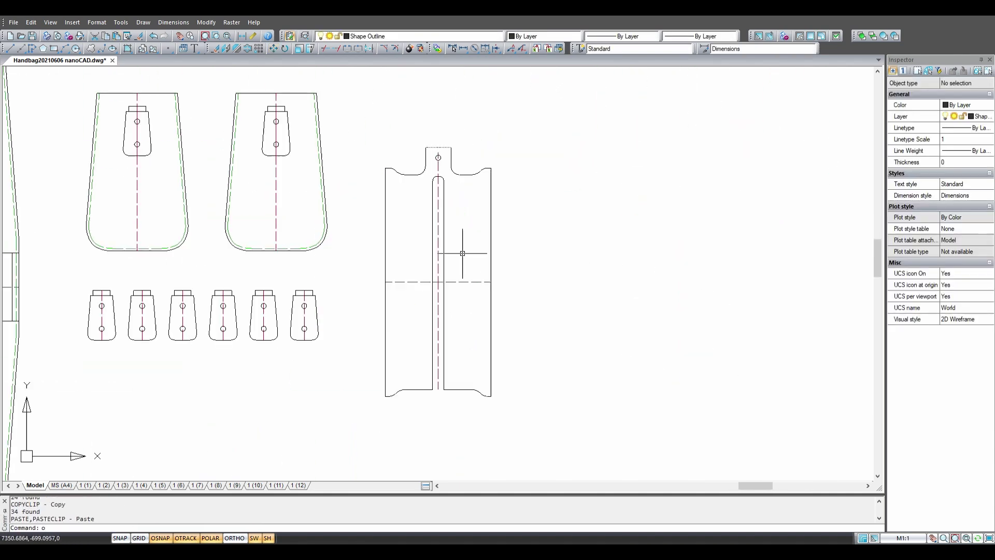
- Offset the strap's right and left edges 3 inward as stitching lines
key("Return")
type("3")
key("Return")
left_click(490, 258)
left_click(466, 262)
left_click(491, 309)
left_click(448, 310)
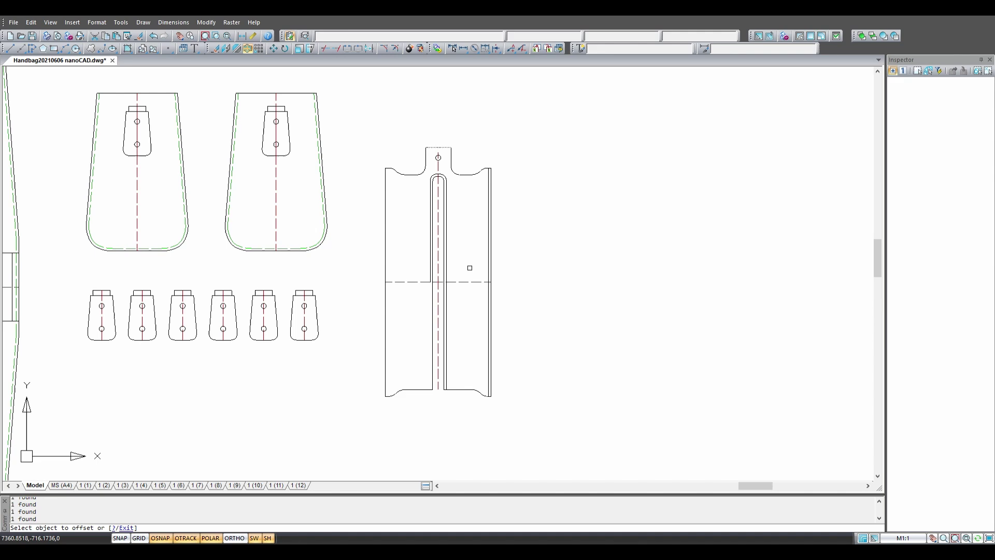
left_click(398, 310)
- Put the new inner strap lines on the Stitching Line layer
scroll(413, 262, "up", 3)
key("Escape")
left_click(456, 286)
left_click(307, 211)
left_click(310, 353)
left_click(453, 351)
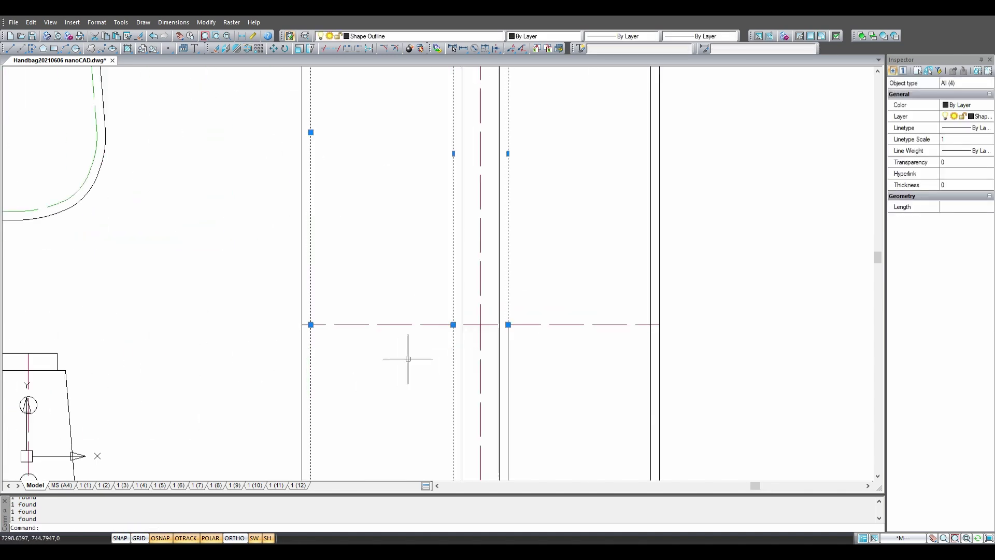
scroll(440, 269, "down", 5)
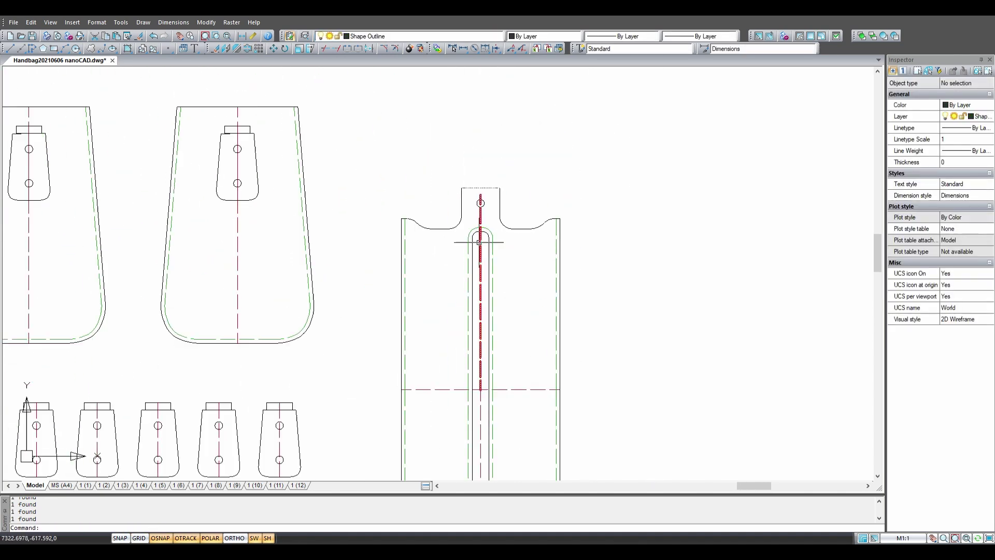
- Pan across del.dwg to review numbered pieces 1–18, then zoom out
left_click_drag(518, 335, 532, 137)
mouse_move(666, 152)
left_mouse_down()
mouse_move(423, 336)
mouse_move(401, 368)
left_mouse_up()
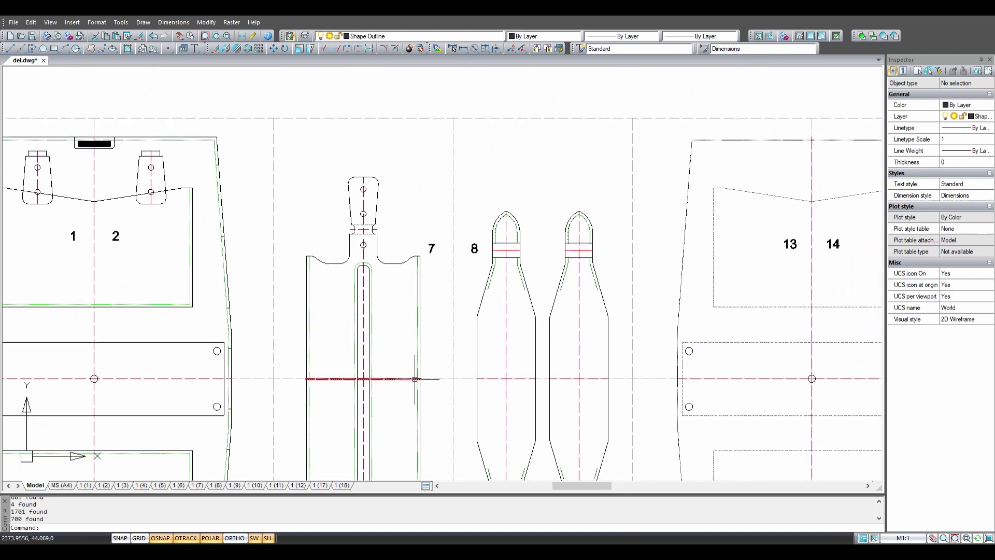
left_click_drag(609, 428, 598, 240)
mouse_move(258, 437)
left_mouse_down()
mouse_move(567, 155)
mouse_move(571, 113)
left_mouse_up()
left_click_drag(717, 242, 375, 285)
mouse_move(736, 214)
left_mouse_down()
mouse_move(449, 238)
mouse_move(430, 225)
left_mouse_up()
mouse_move(465, 136)
left_mouse_down()
mouse_move(458, 417)
mouse_move(498, 504)
mouse_move(496, 491)
left_mouse_up()
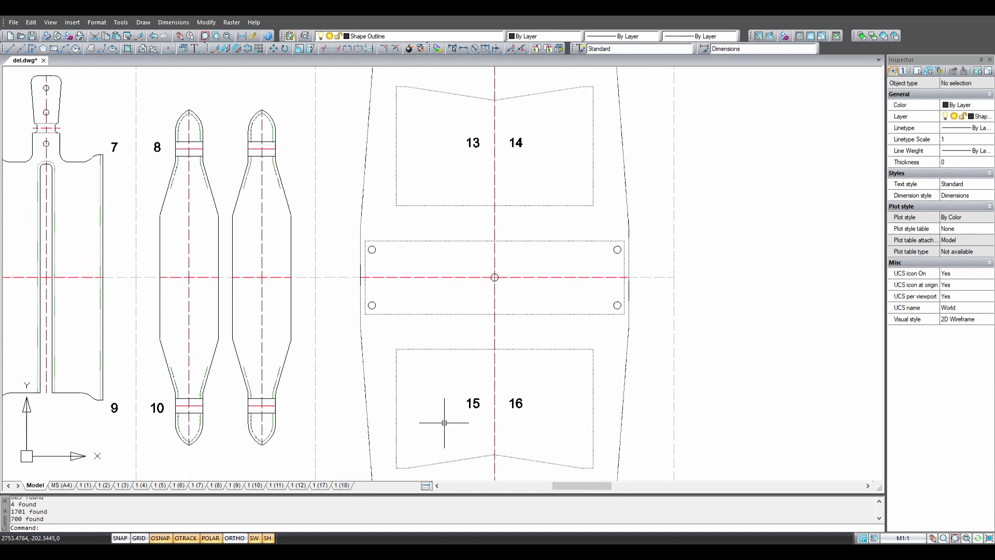
mouse_move(444, 421)
left_mouse_down()
mouse_move(436, 447)
mouse_move(645, 355)
left_mouse_up()
scroll(436, 449, "down", 1)
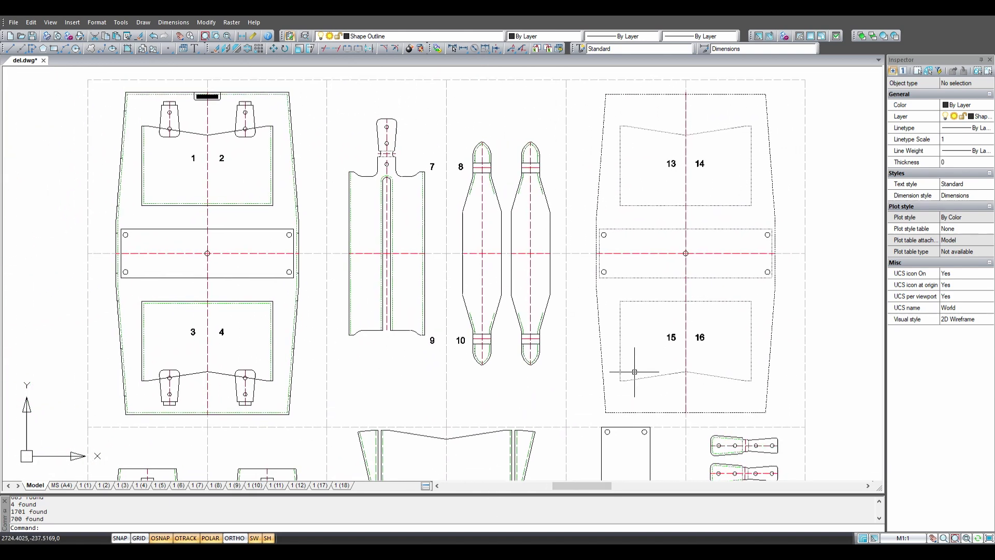